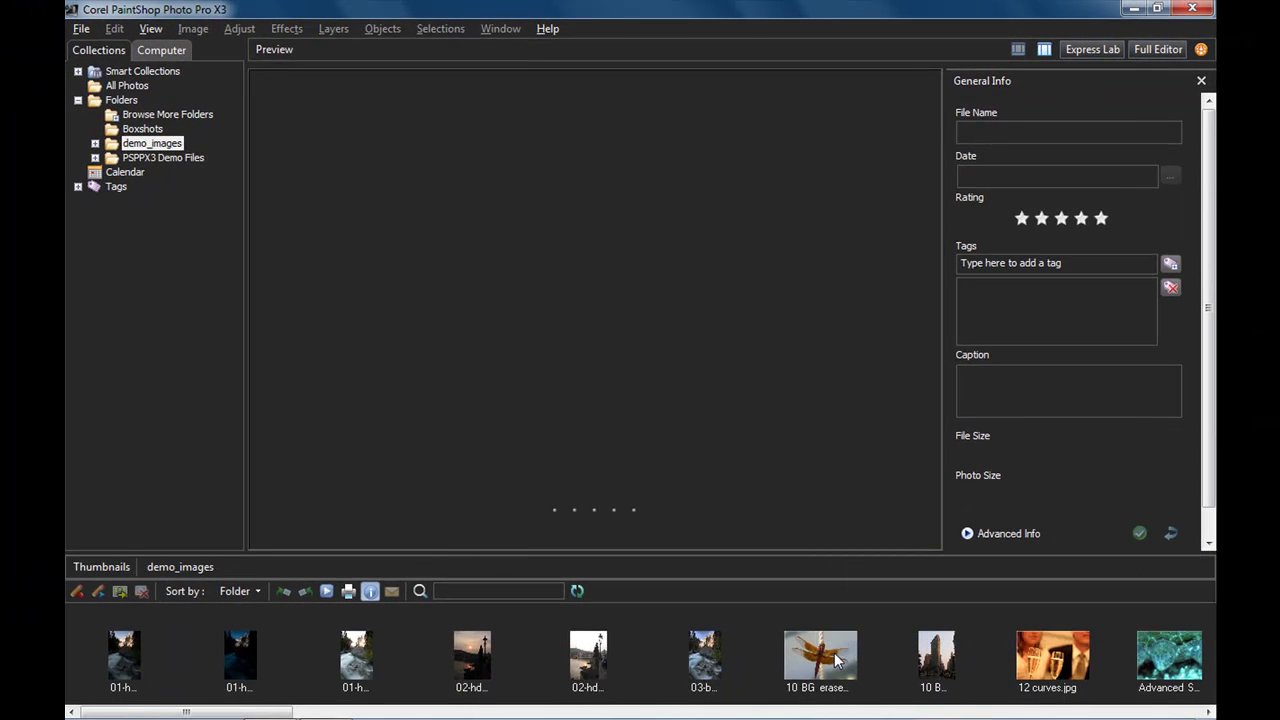
# Select the demo photos in the Organizer tray and load them into Express Lab, starting with the dragonfly.
pyautogui.click(838, 660)
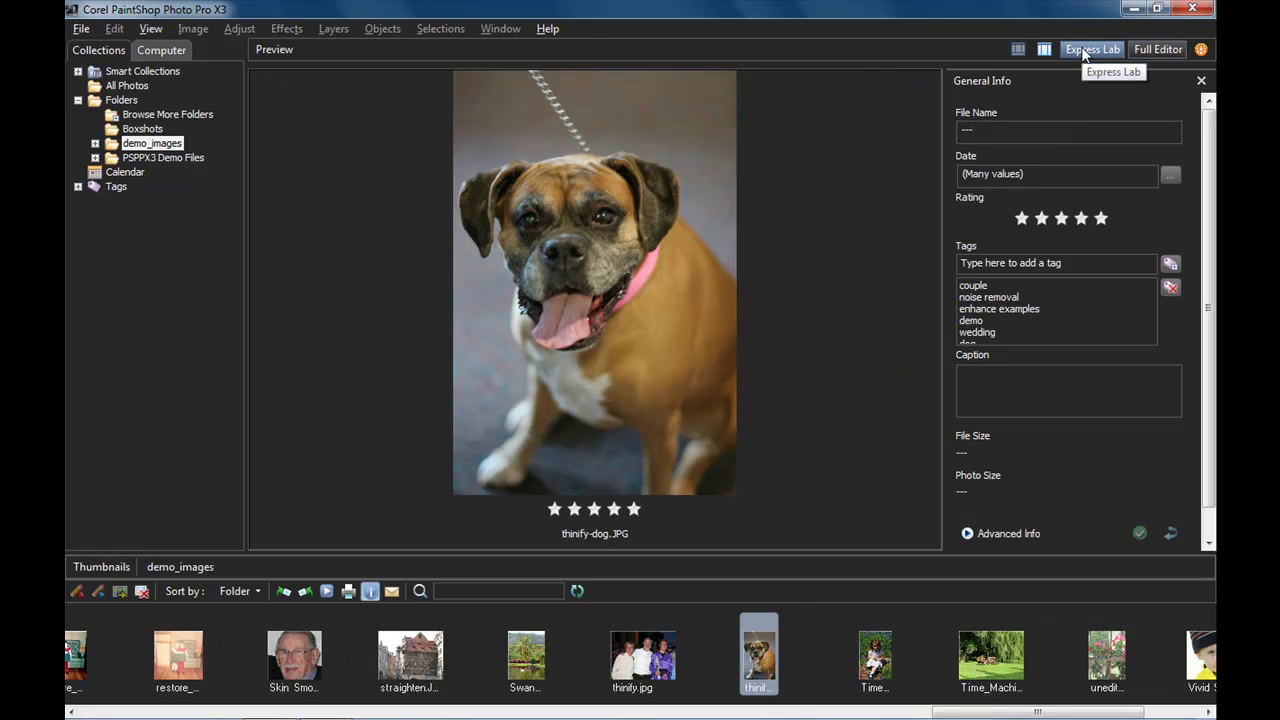
pyautogui.click(1091, 50)
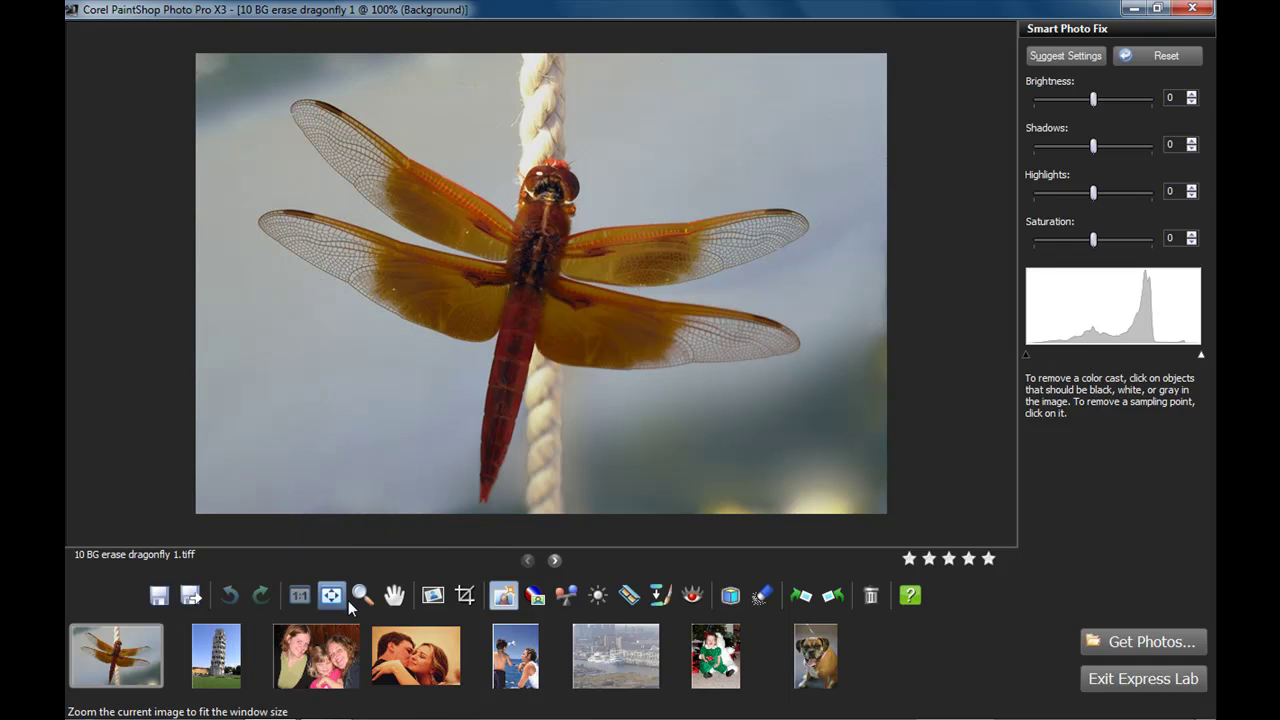
# Zoom the dragonfly to 150%, apply Sharpen, compare with Undo/Redo, then advance to leaning-tower.jpg.
pyautogui.click(362, 595)
pyautogui.click(320, 222)
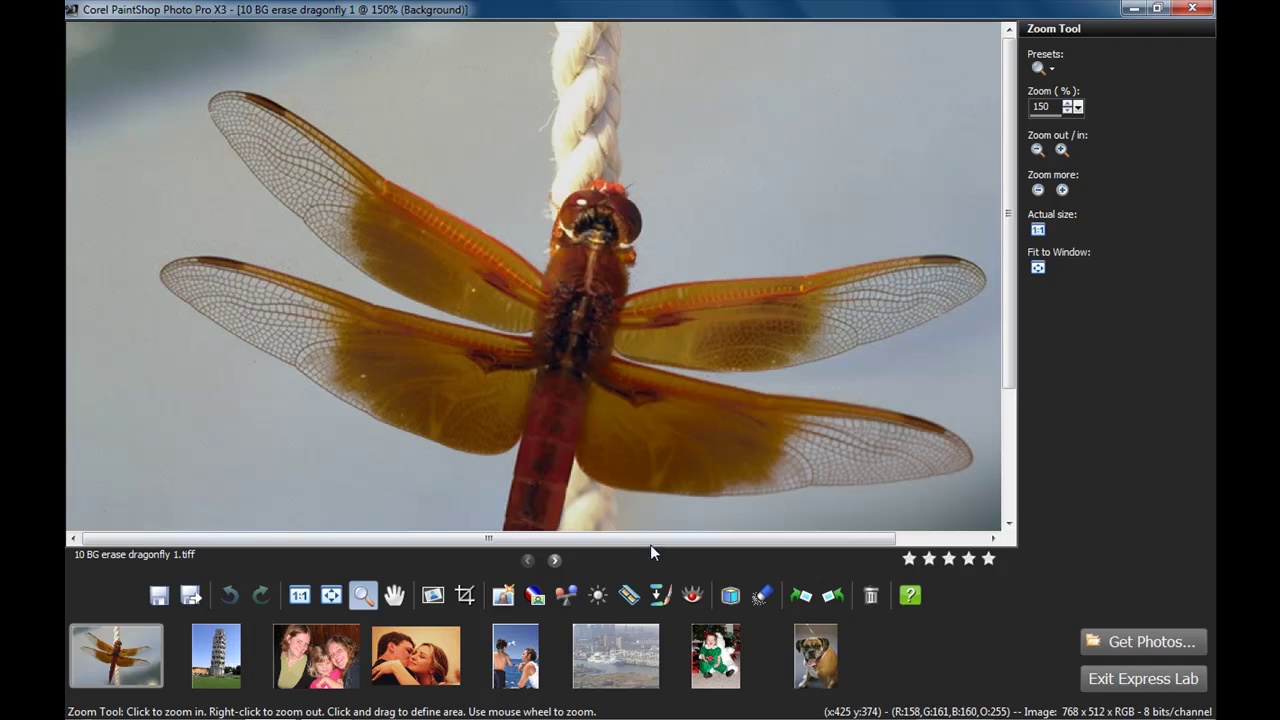
pyautogui.click(729, 597)
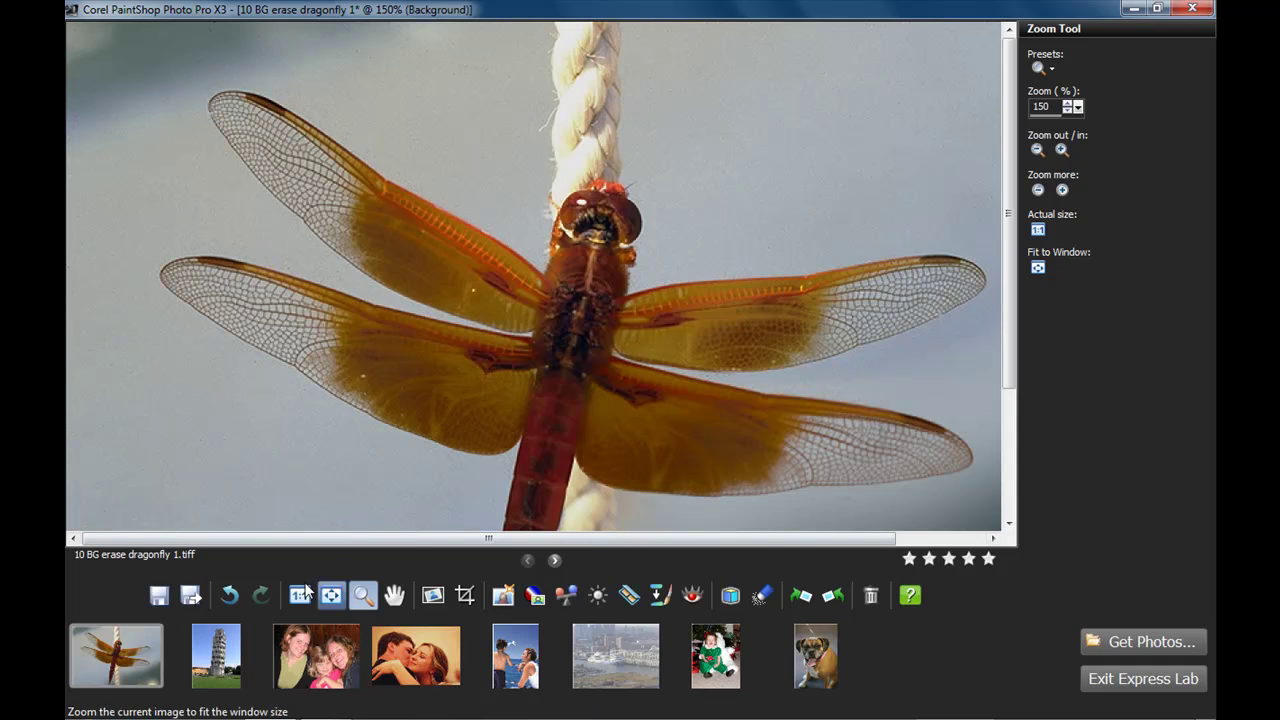
pyautogui.click(231, 597)
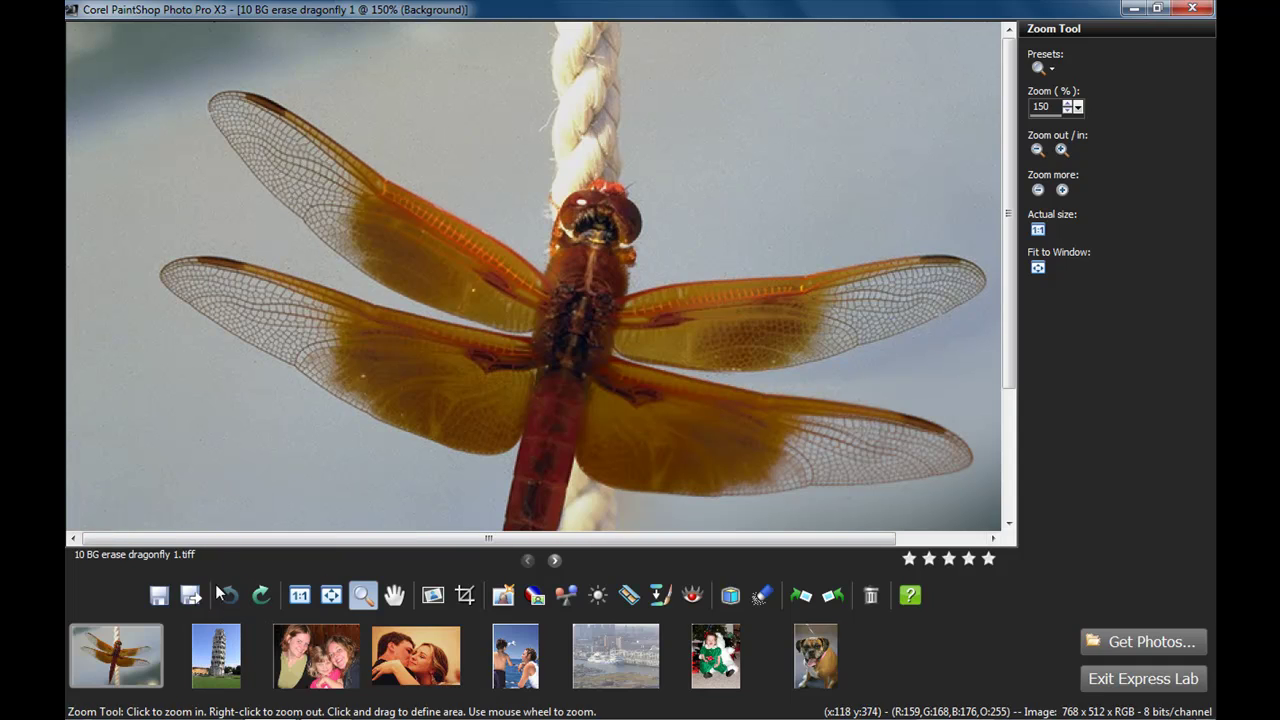
pyautogui.click(261, 597)
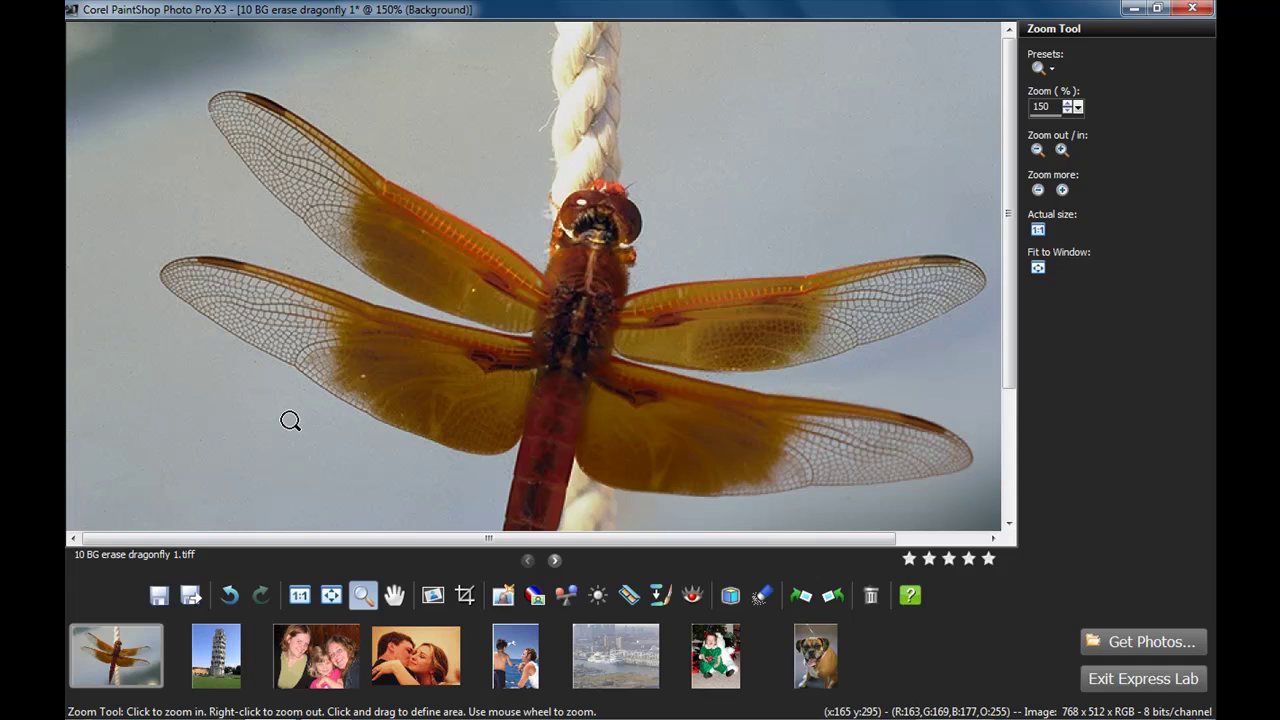
pyautogui.press('Right')
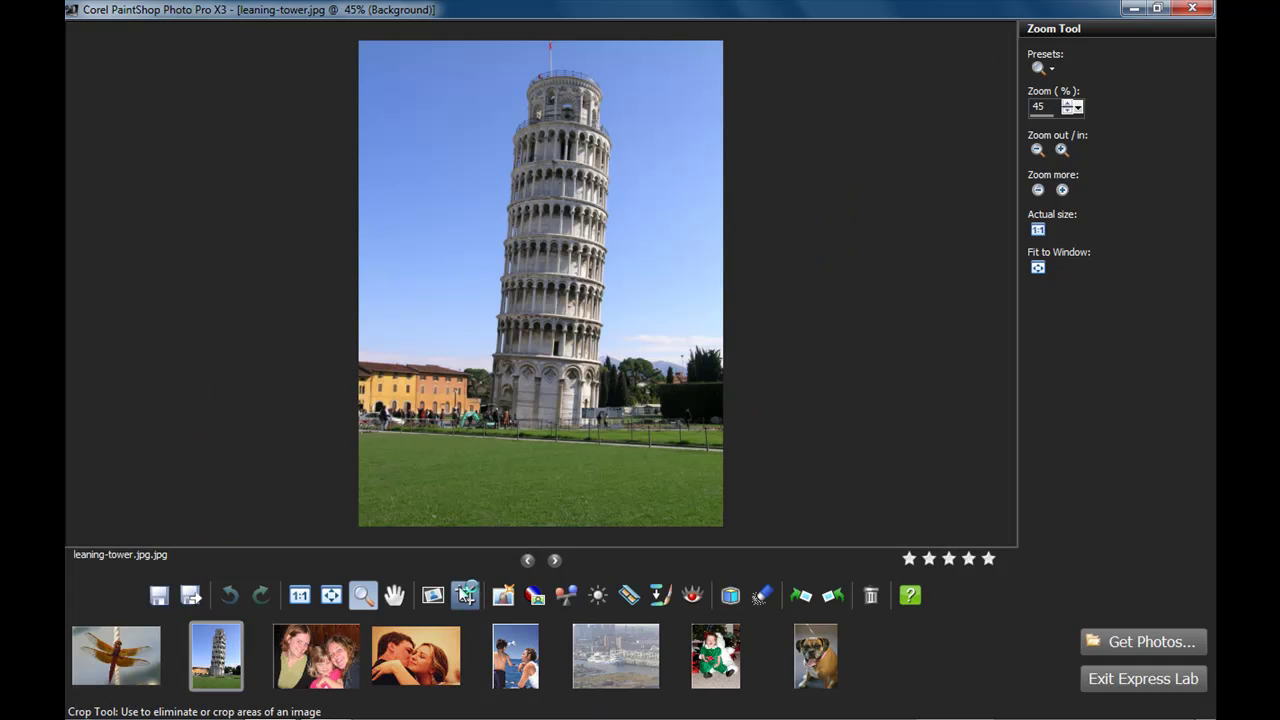
# Straighten leaning-tower.jpg along the tower's left edge with Crop image enabled.
pyautogui.click(435, 596)
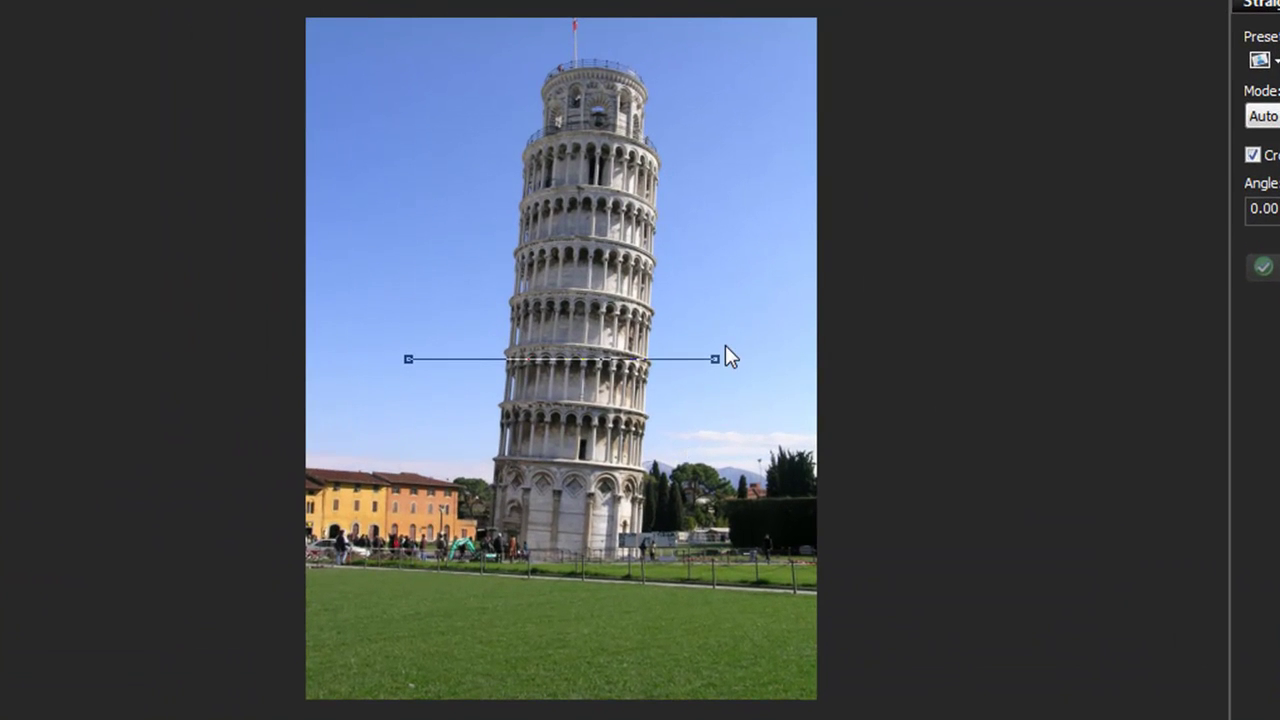
pyautogui.moveTo(716, 359); pyautogui.dragTo(525, 157)
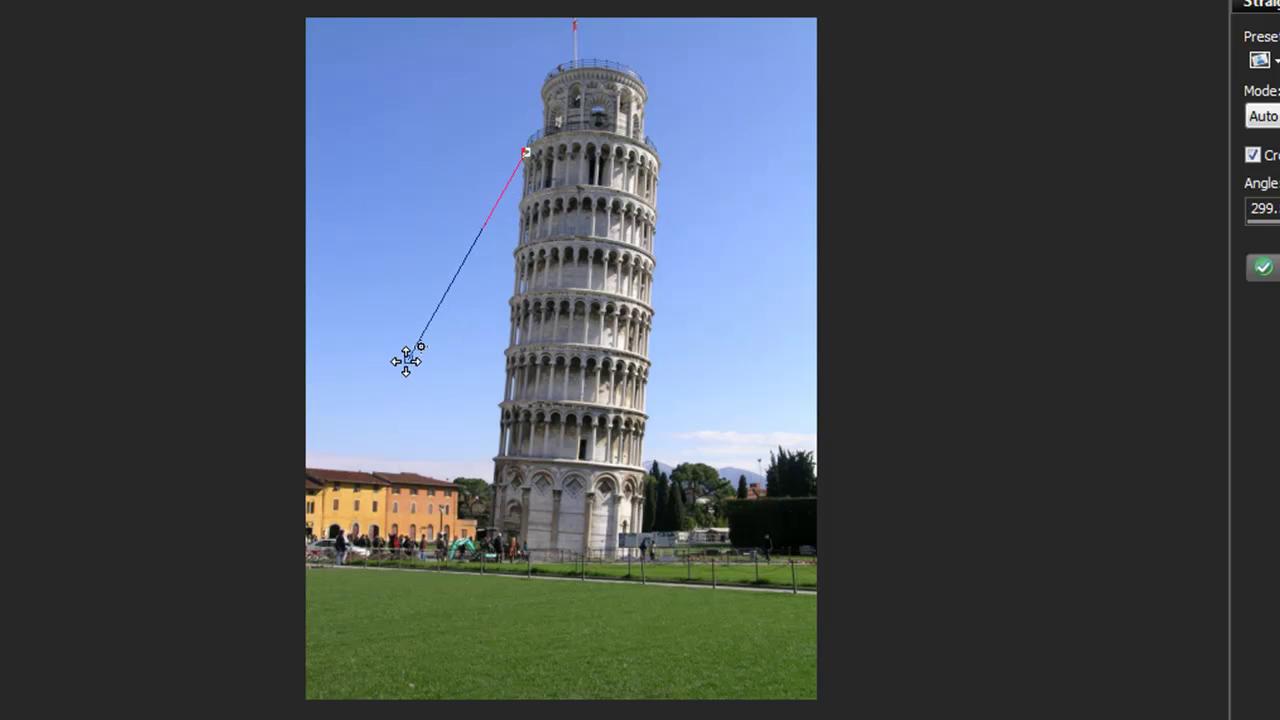
pyautogui.moveTo(406, 360); pyautogui.dragTo(490, 520)
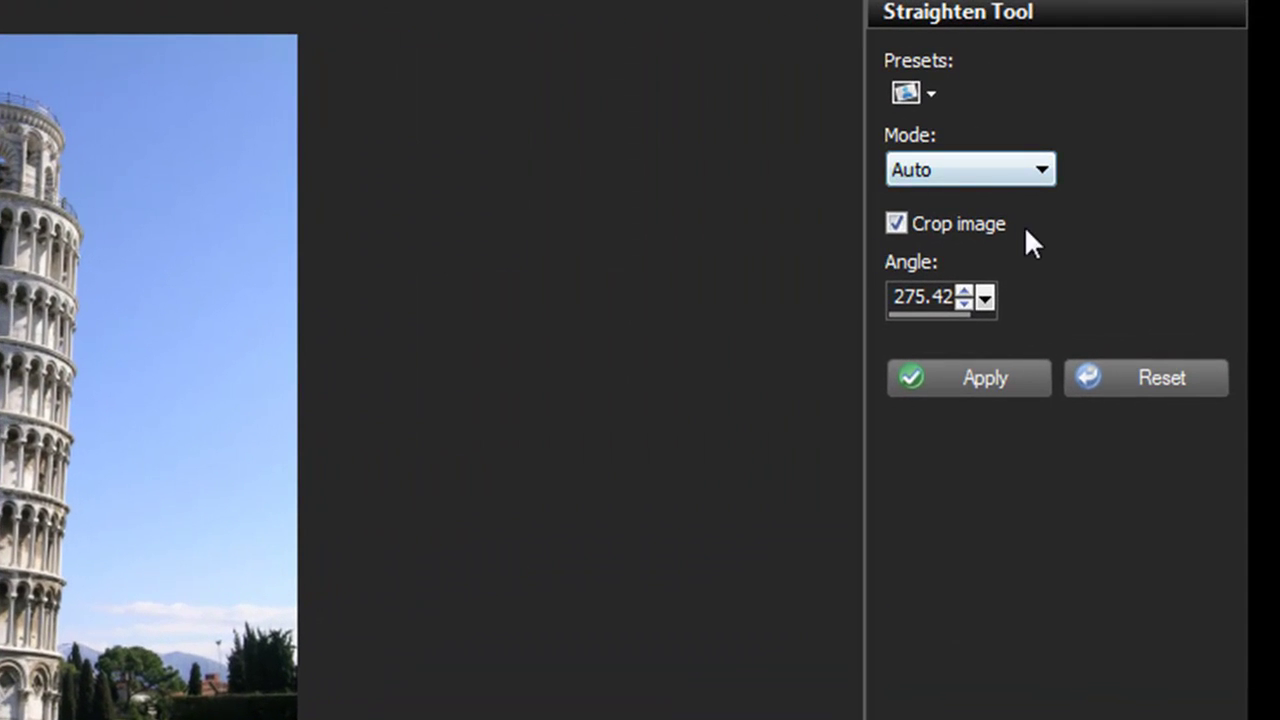
pyautogui.click(895, 222)
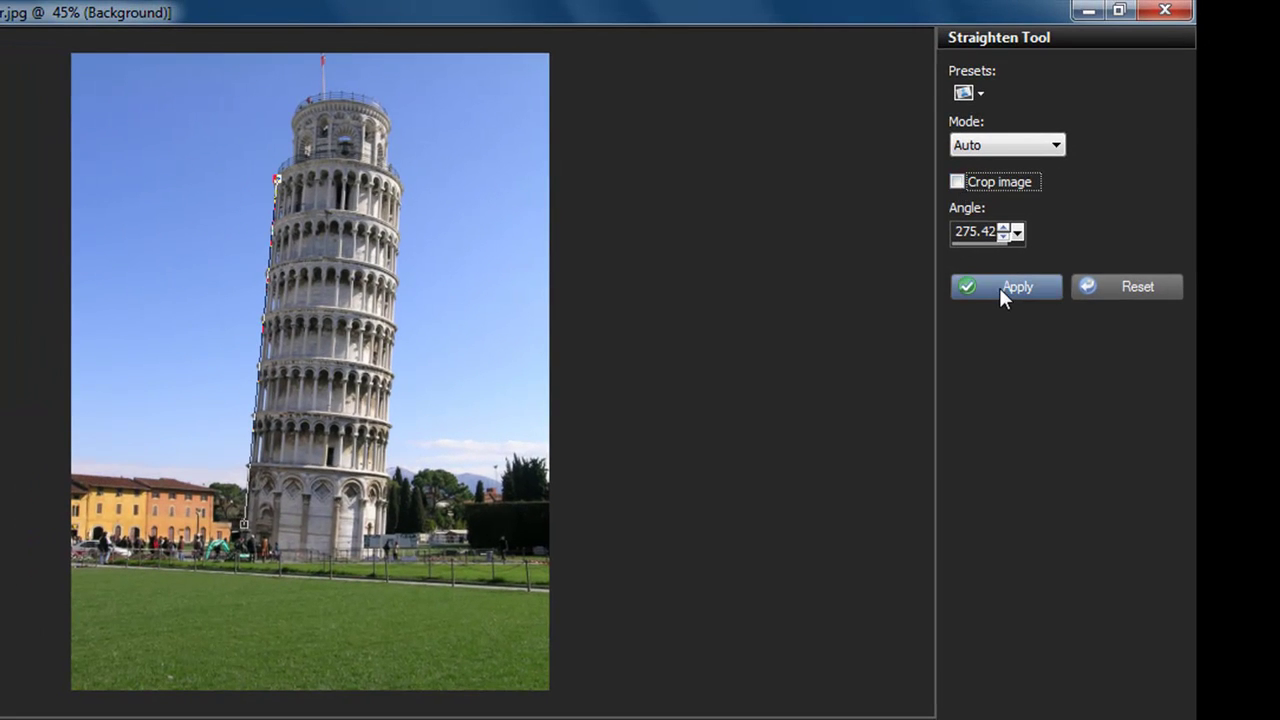
pyautogui.click(1000, 288)
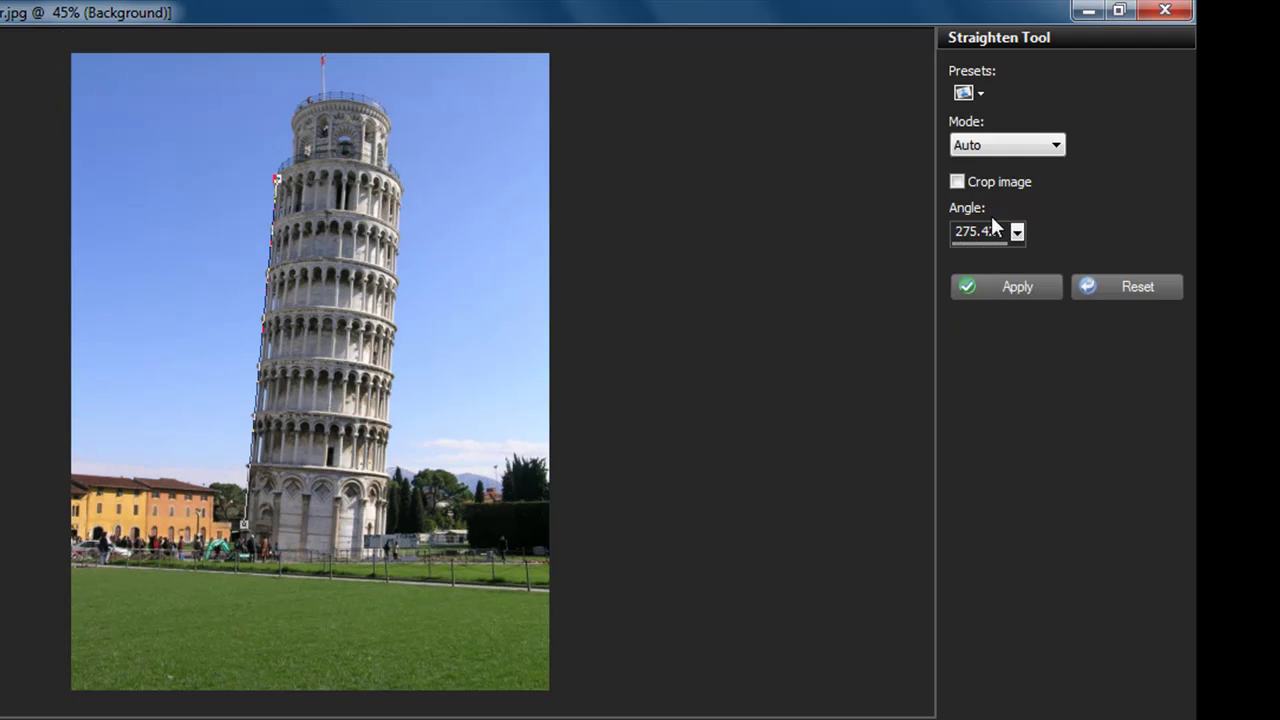
pyautogui.click(957, 181)
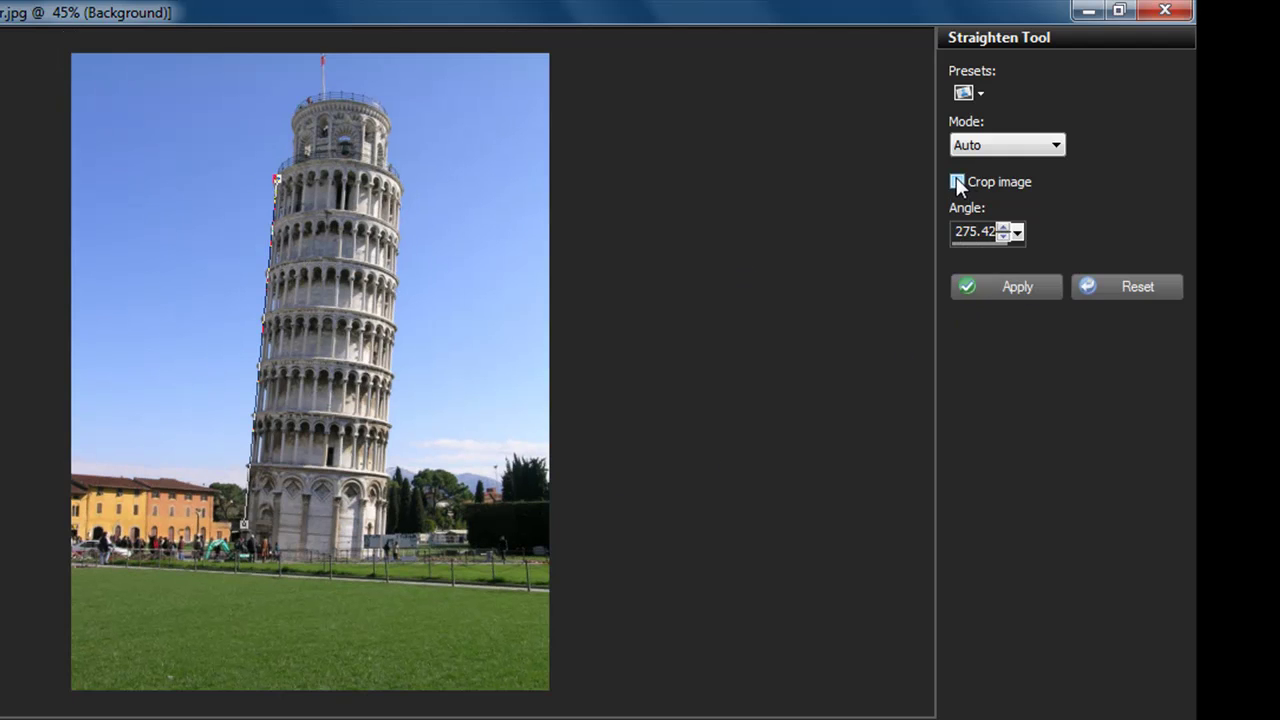
pyautogui.click(1023, 289)
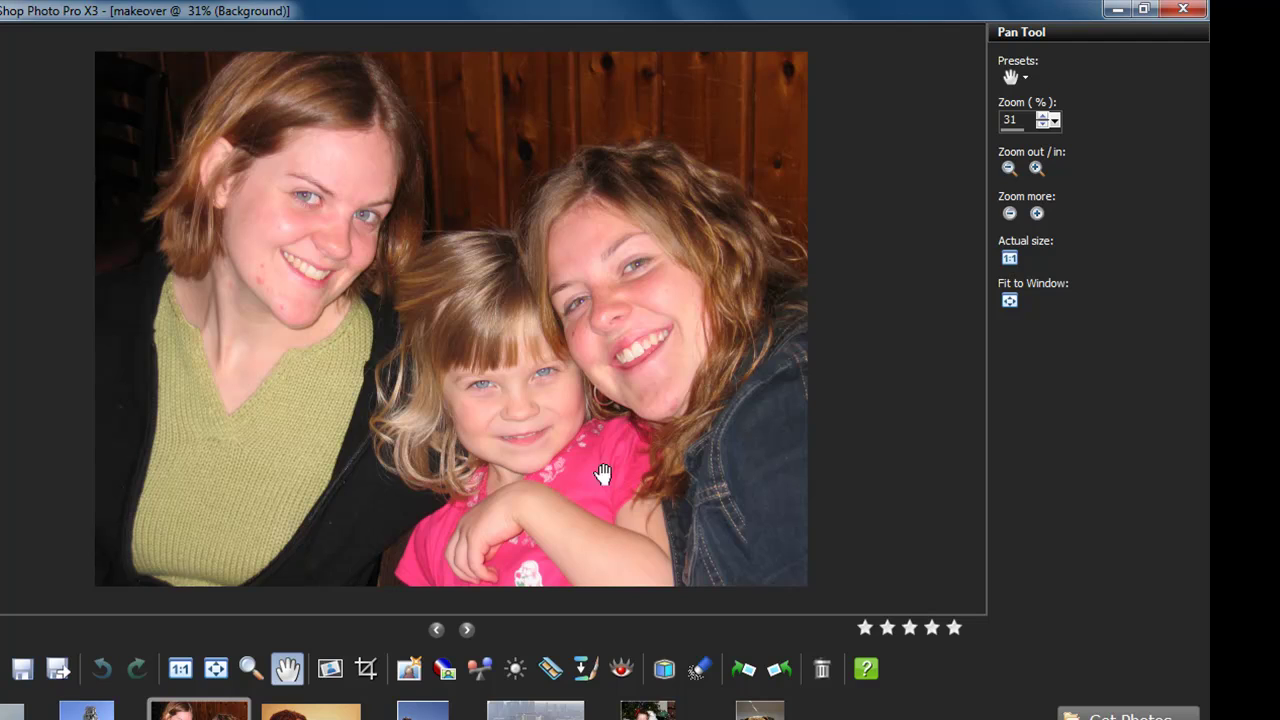
# Zoom in on the three people's faces and set the Makeover tool to Toothbrush.
pyautogui.click(550, 668)
pyautogui.click(250, 668)
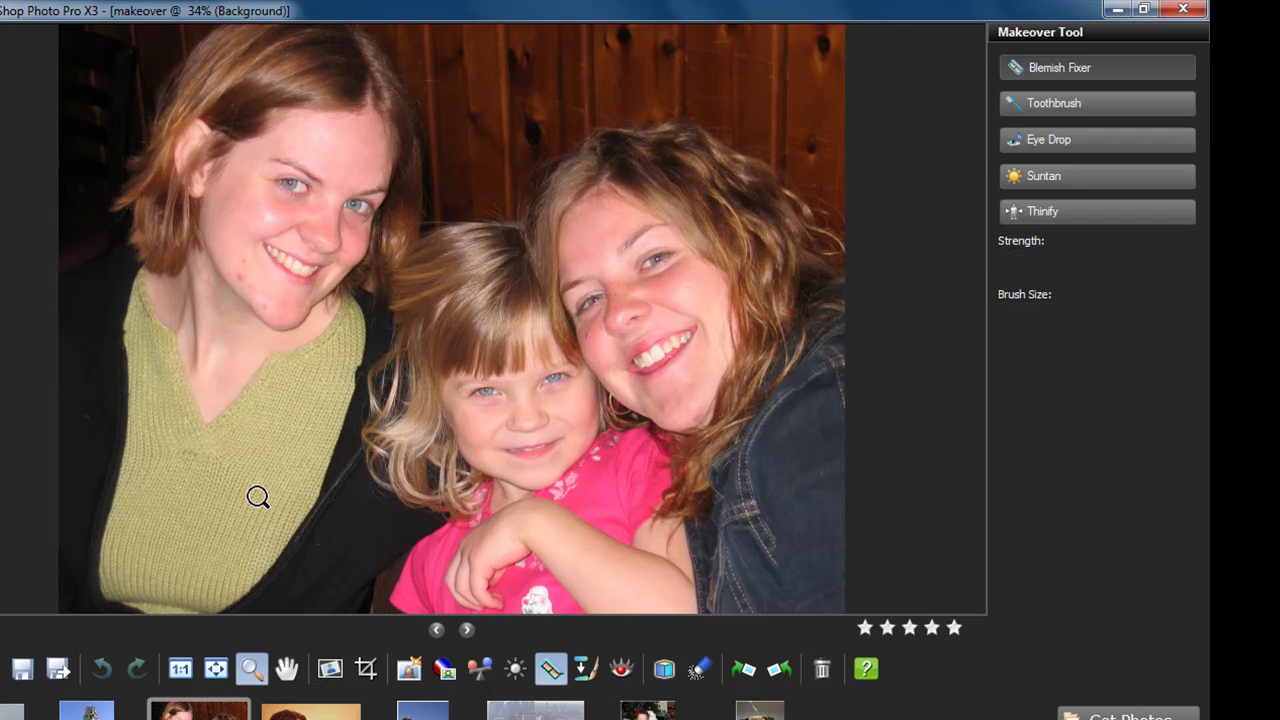
pyautogui.moveTo(127, 83); pyautogui.dragTo(445, 430)
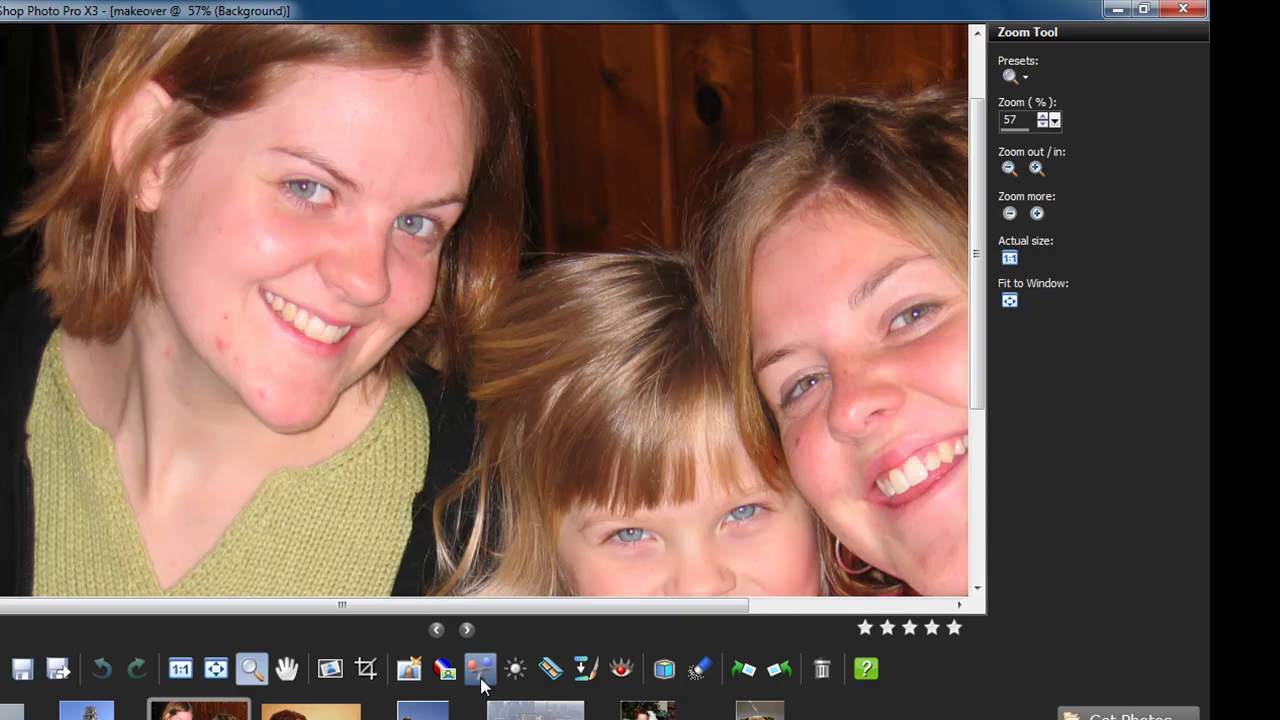
pyautogui.click(549, 672)
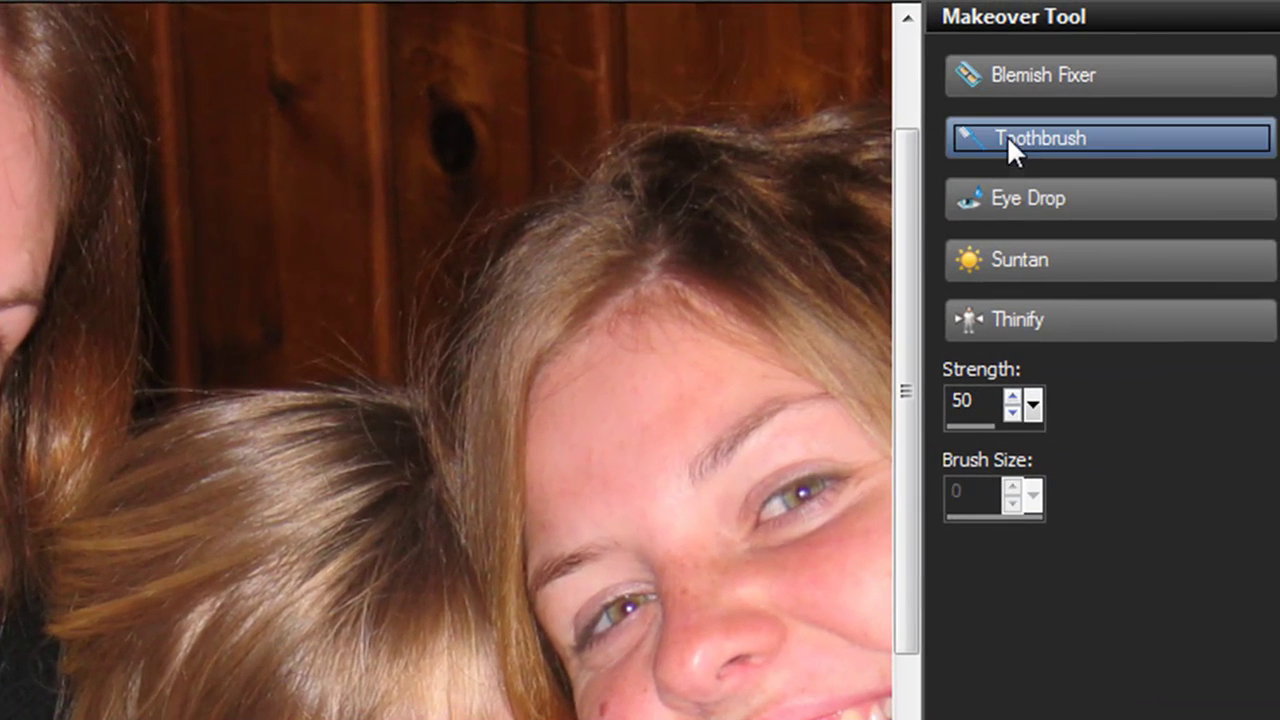
# Lower the Toothbrush whitening strength to 39.
pyautogui.click(1020, 410)
pyautogui.click(1020, 410)
pyautogui.click(1032, 405)
pyautogui.moveTo(1034, 420); pyautogui.dragTo(1022, 447)
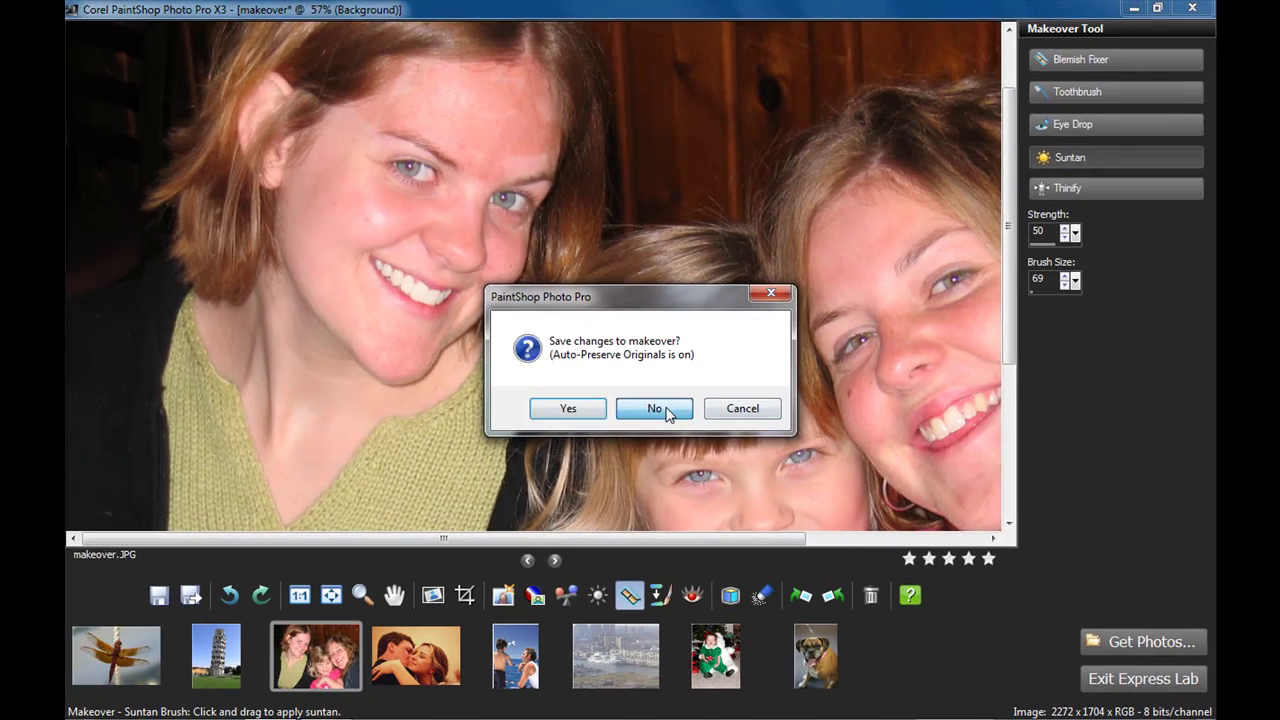
# Discard the makeover edits and slim the dog with Thinify at strength 36.
pyautogui.click(963, 603)
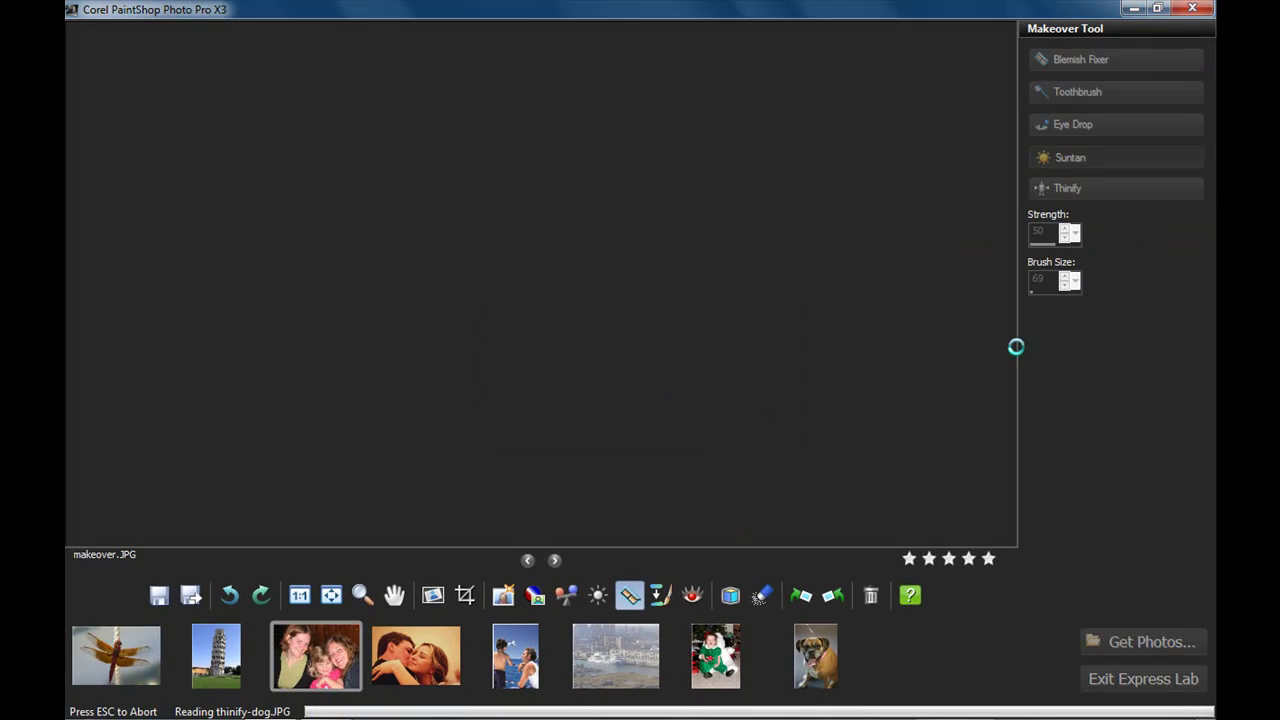
pyautogui.click(1100, 190)
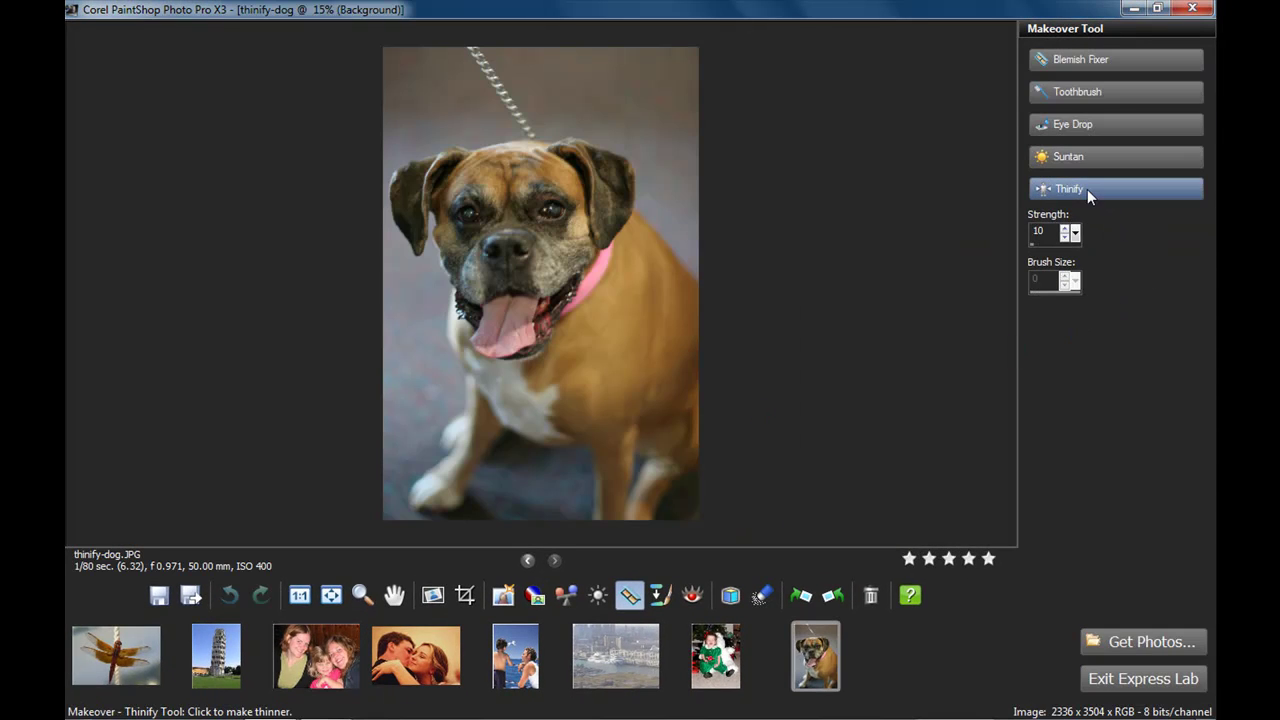
pyautogui.click(501, 250)
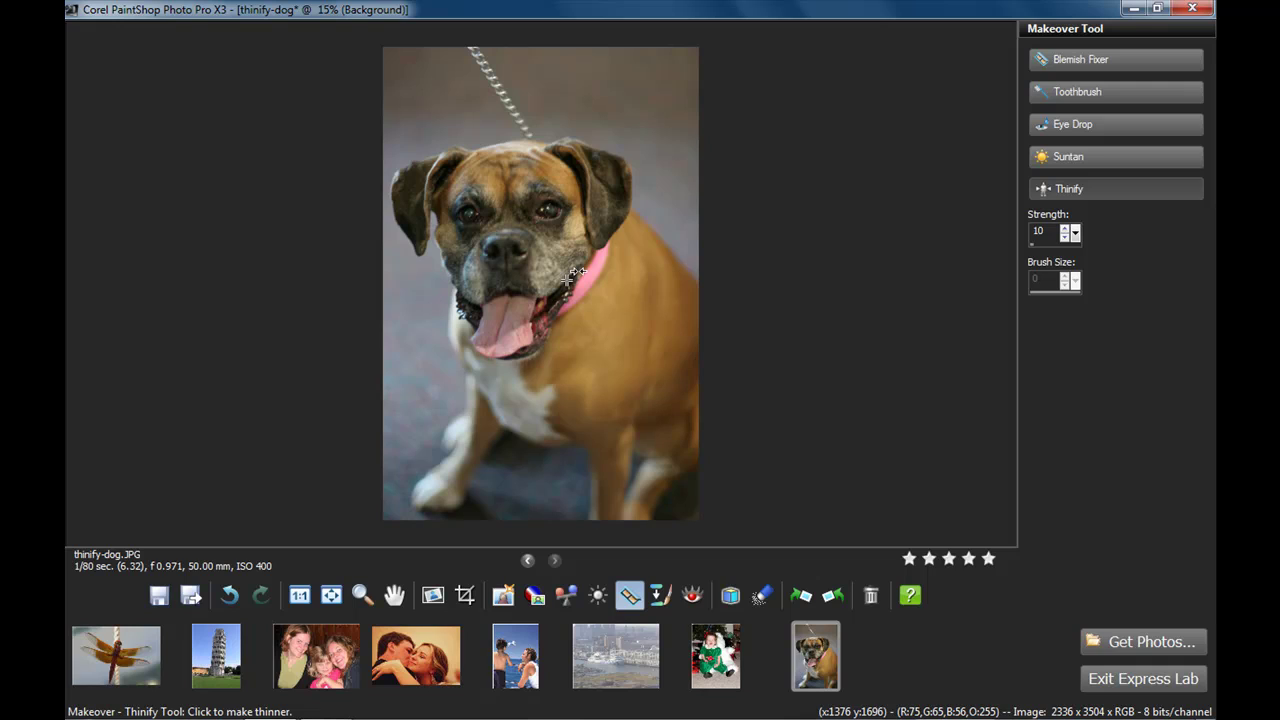
pyautogui.hotkey('ctrl', 'z')
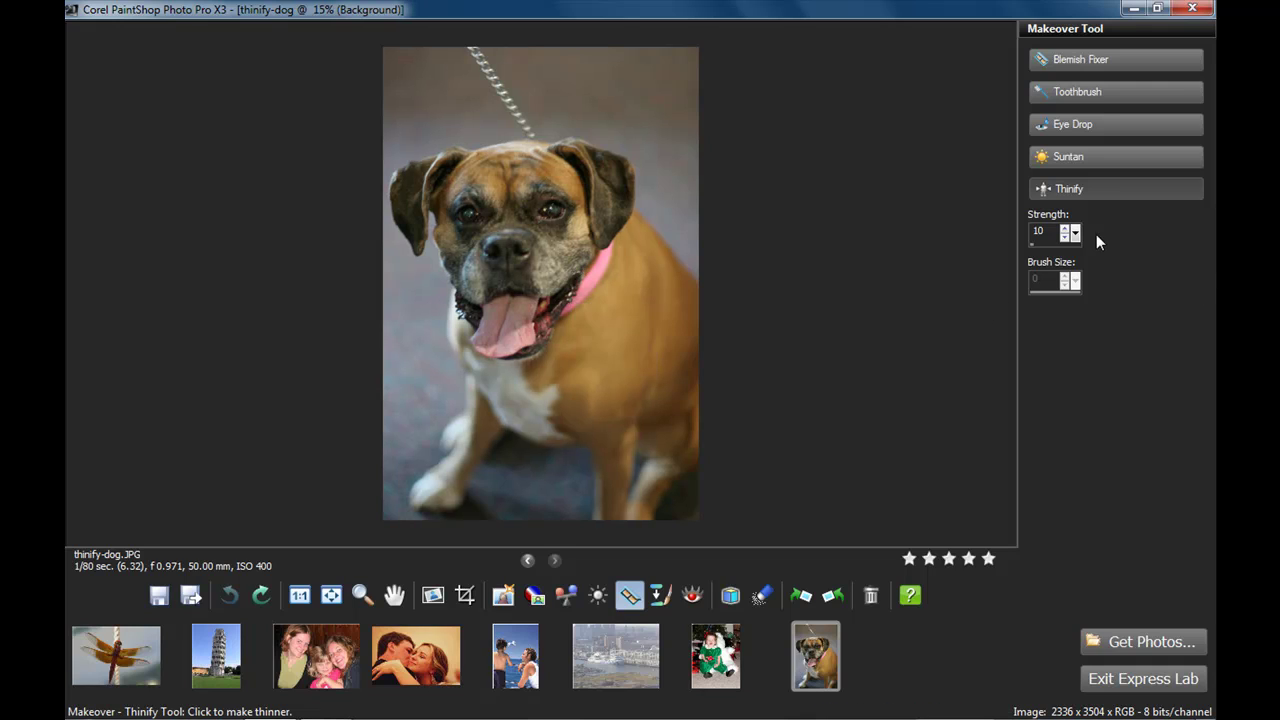
pyautogui.moveTo(1076, 236); pyautogui.dragTo(1102, 260)
pyautogui.click(566, 470)
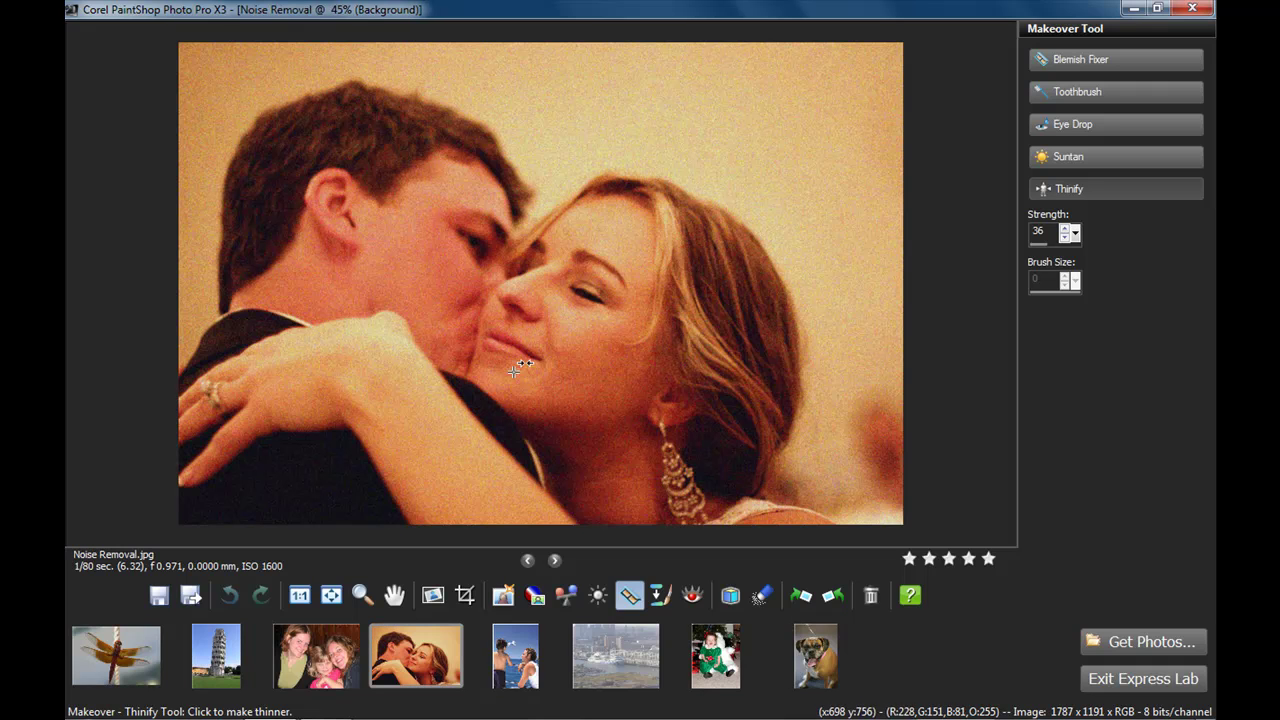
# Apply One Step Noise Removal to the couple photo, comparing via Undo and Redo.
pyautogui.click(770, 600)
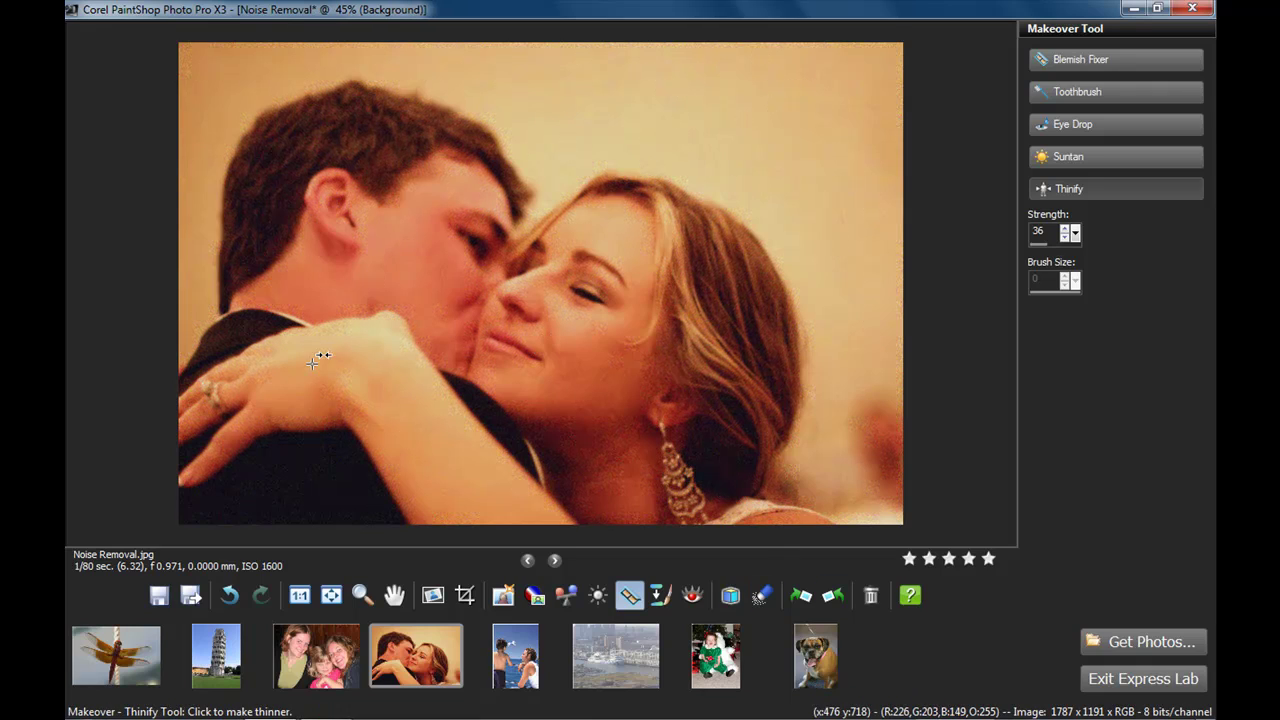
pyautogui.click(229, 595)
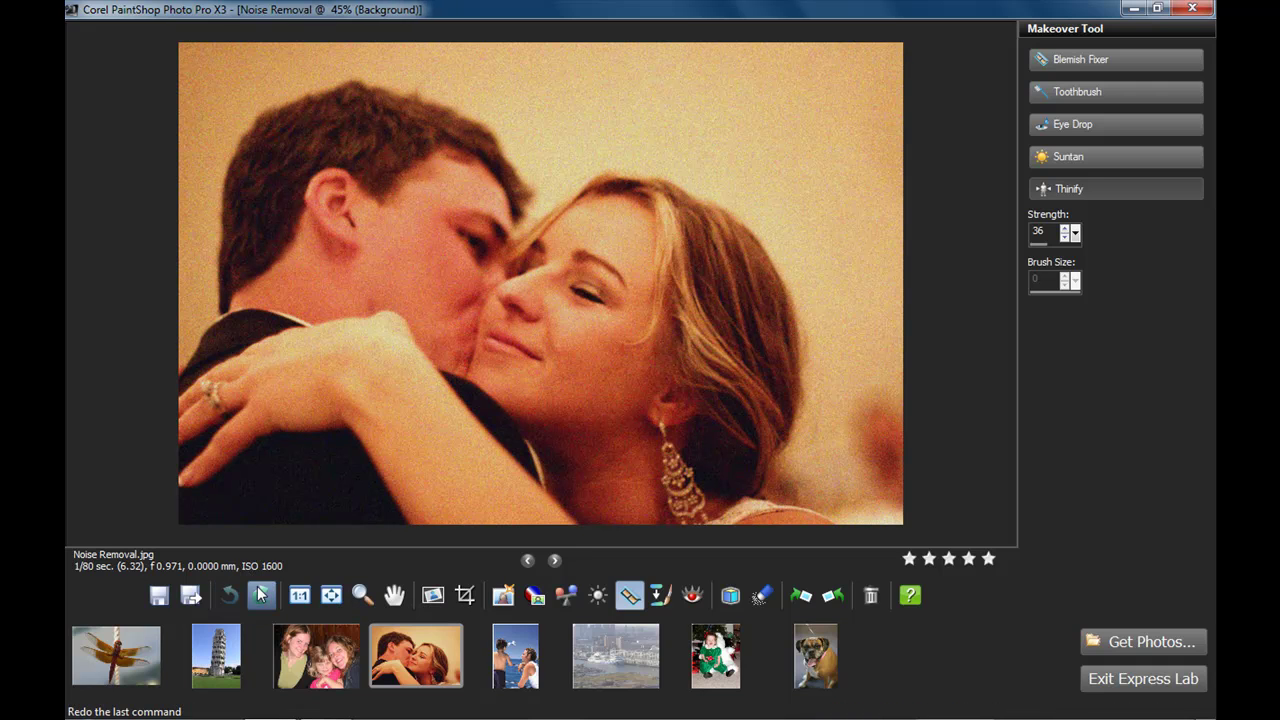
pyautogui.click(260, 595)
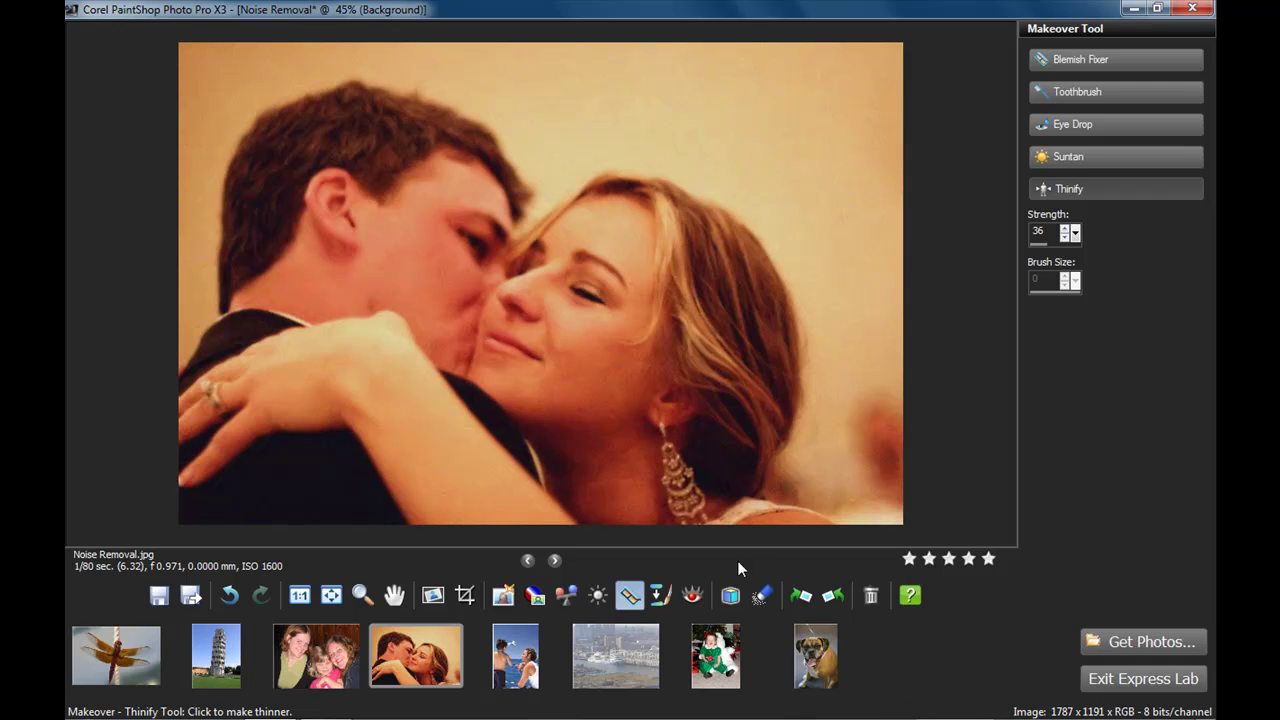
# Cool the couple photo's orange cast by setting Color Balance to 9126.
pyautogui.click(567, 598)
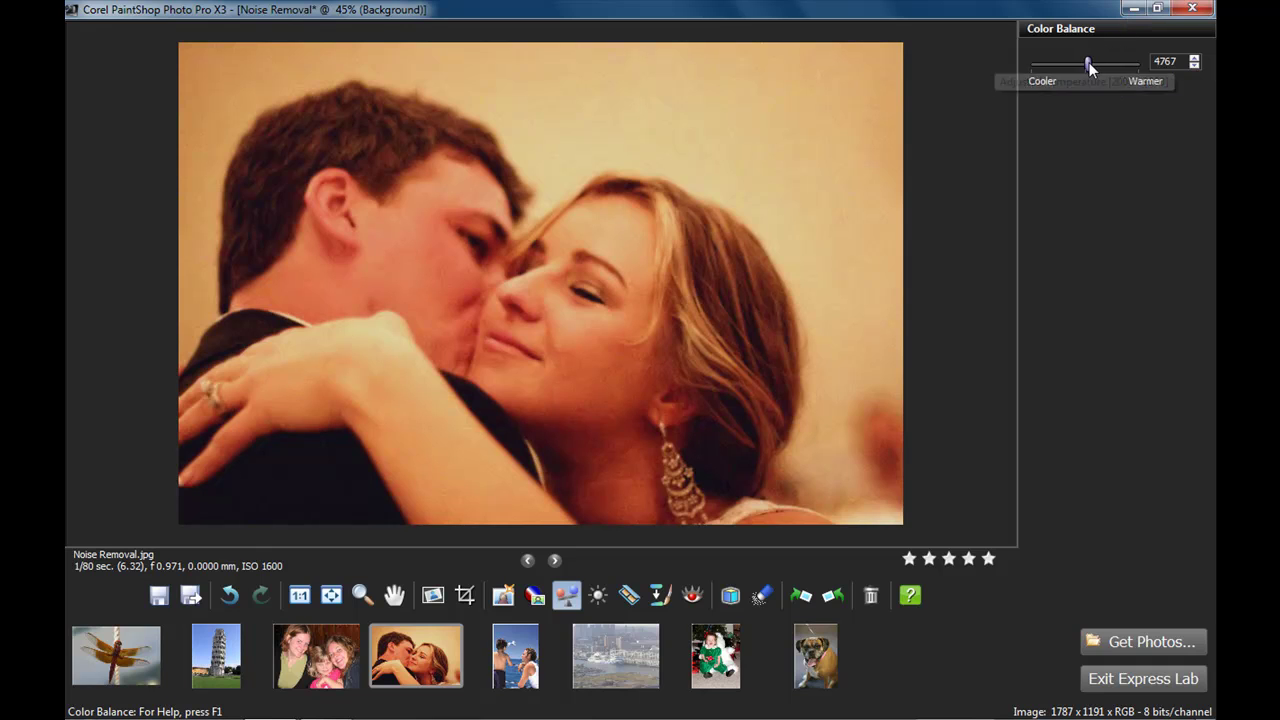
pyautogui.moveTo(1085, 63); pyautogui.dragTo(1038, 66)
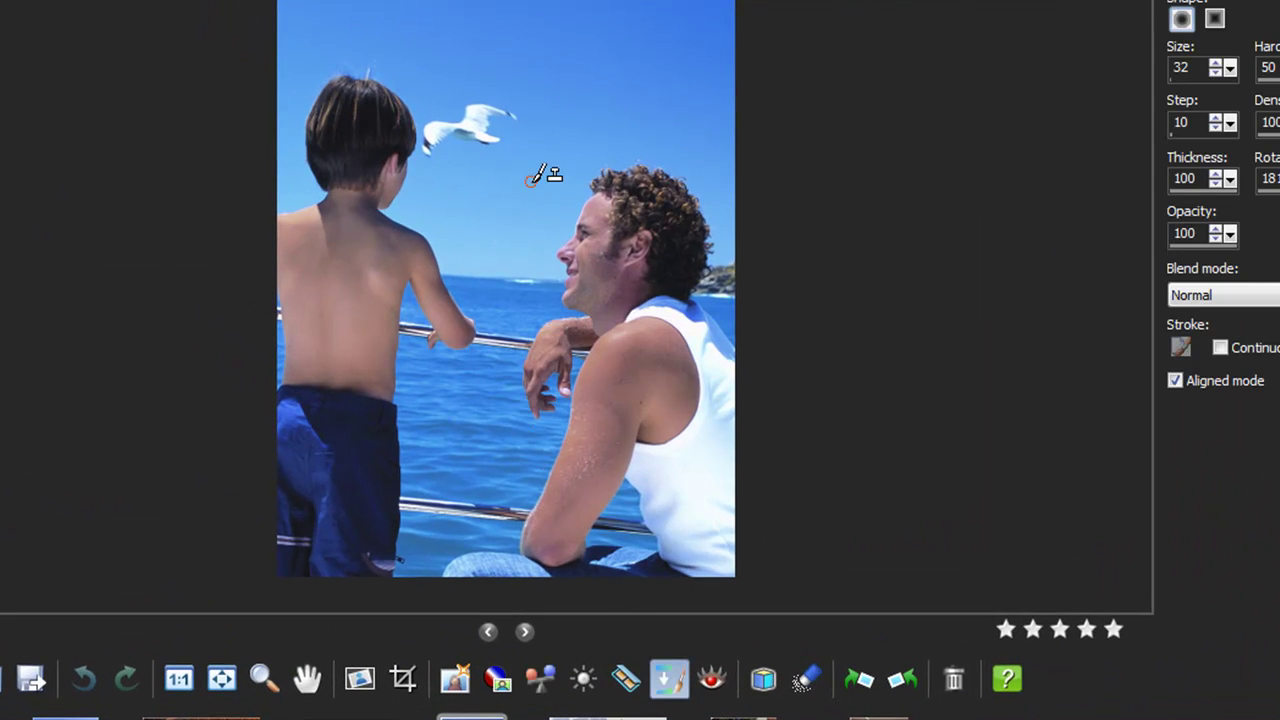
# With a size 92 Clone Brush, copy the seagull into a second gull to its right.
pyautogui.scroll(10, 531, 181)
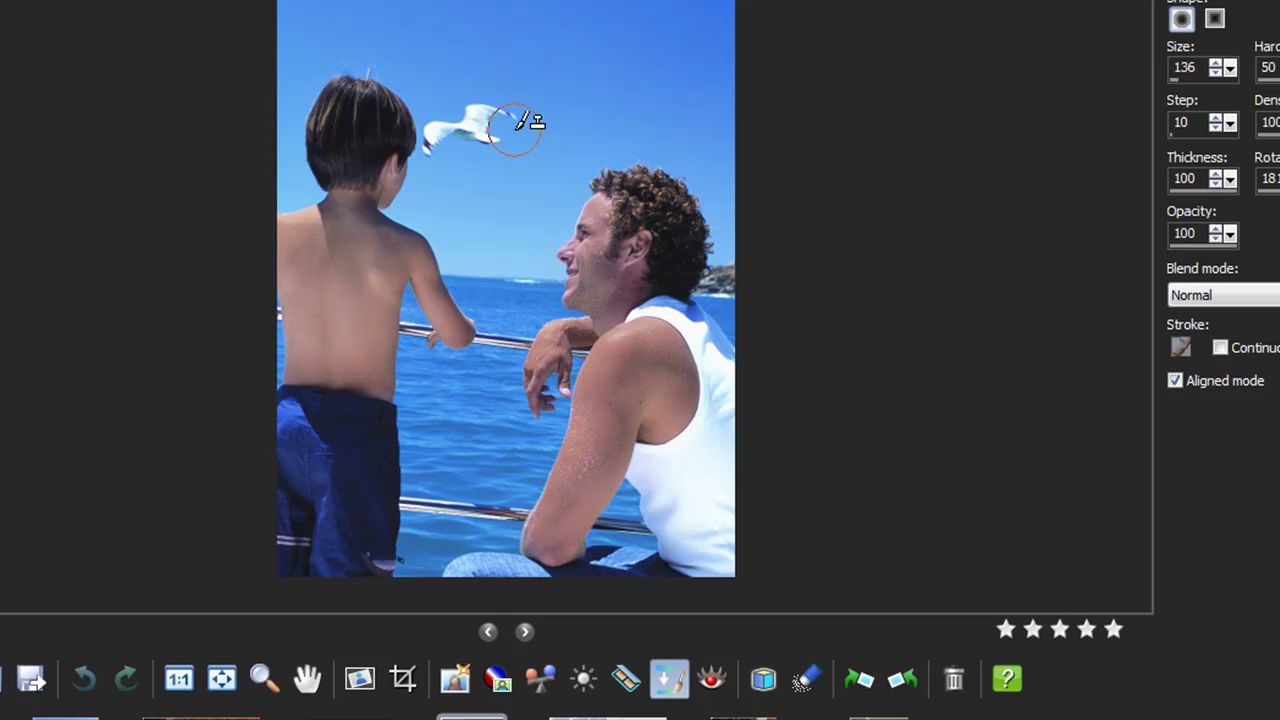
pyautogui.scroll(-5, 517, 164)
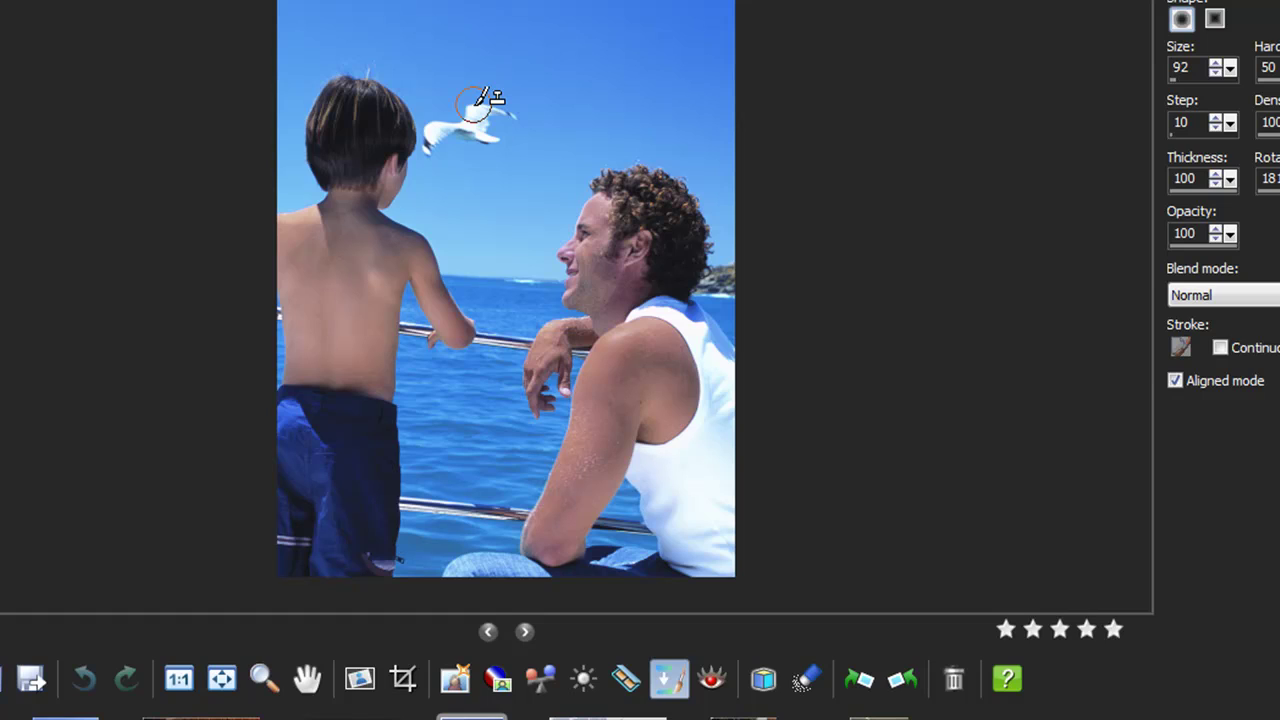
pyautogui.keyDown('alt'); pyautogui.click(475, 104); pyautogui.keyUp('alt')
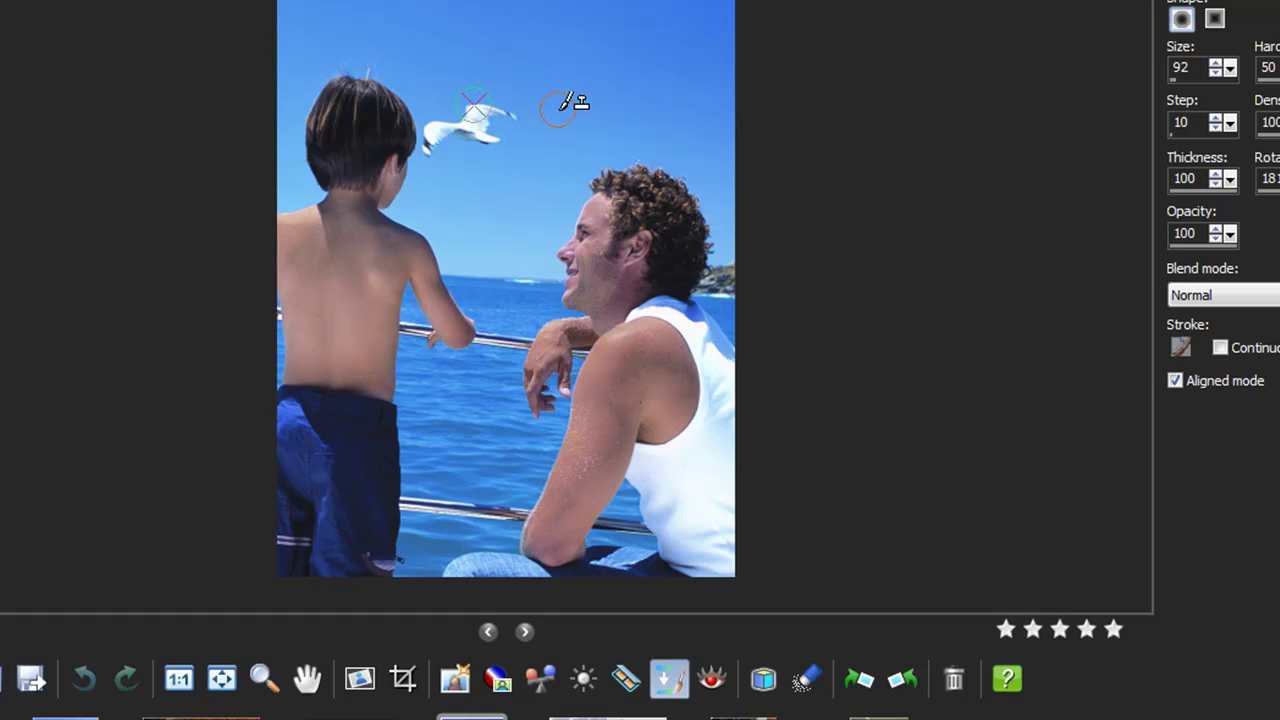
pyautogui.moveTo(557, 111)
pyautogui.mouseDown()
pyautogui.moveTo(603, 114)
pyautogui.moveTo(545, 128)
pyautogui.moveTo(514, 171)
pyautogui.moveTo(569, 140)
pyautogui.moveTo(577, 120)
pyautogui.moveTo(514, 149)
pyautogui.moveTo(562, 122)
pyautogui.mouseUp()
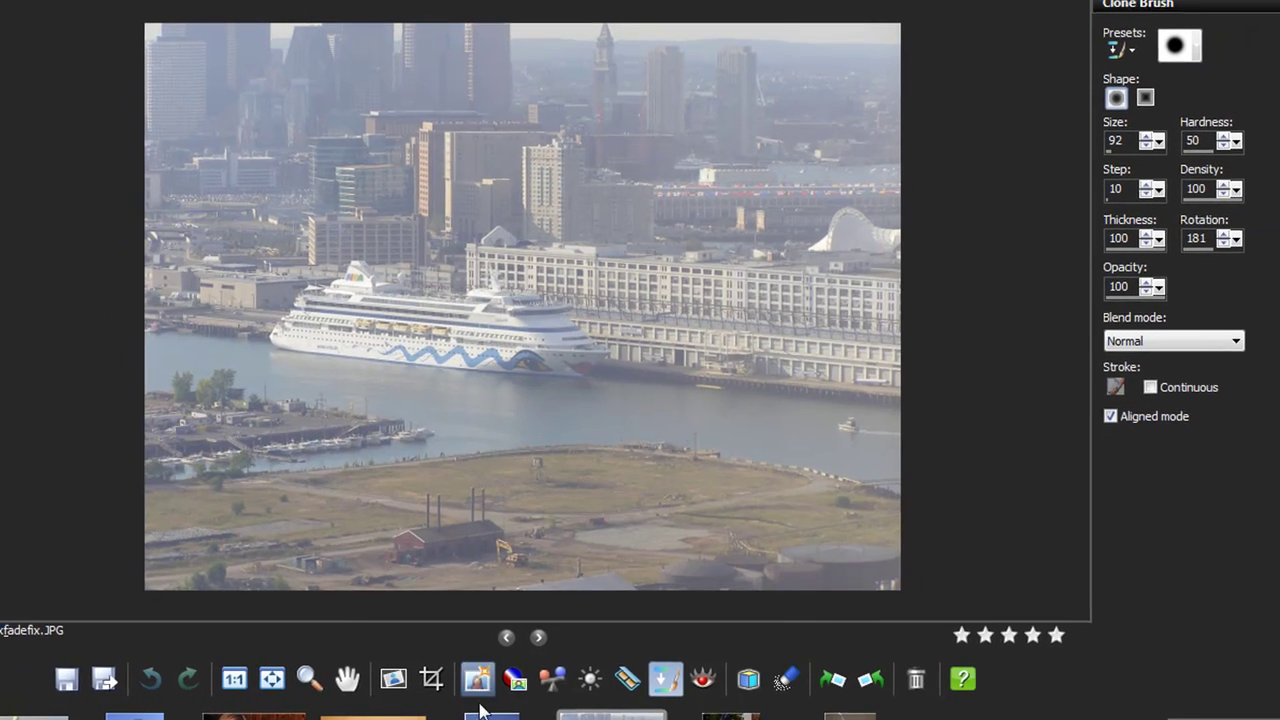
# Accept Smart Photo Fix's Suggest Settings on the harbour photo (brightness -5, shadows -40, saturation 39).
pyautogui.click(479, 680)
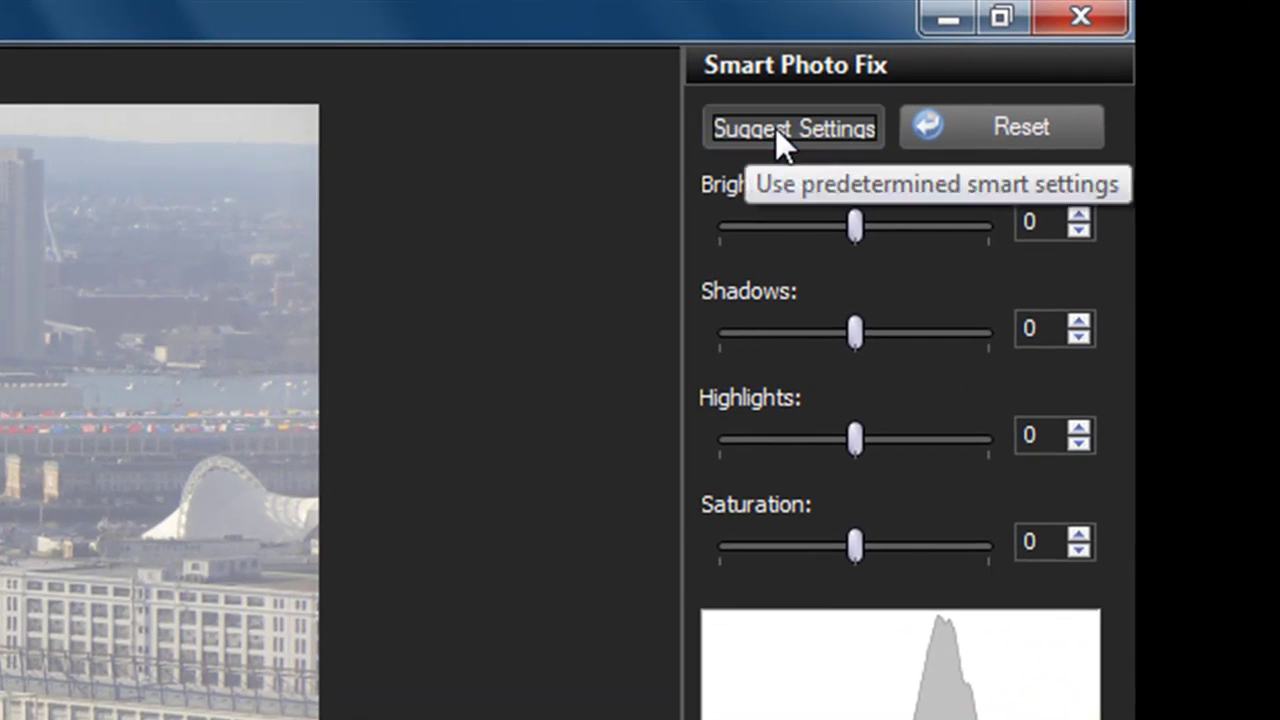
pyautogui.click(870, 105)
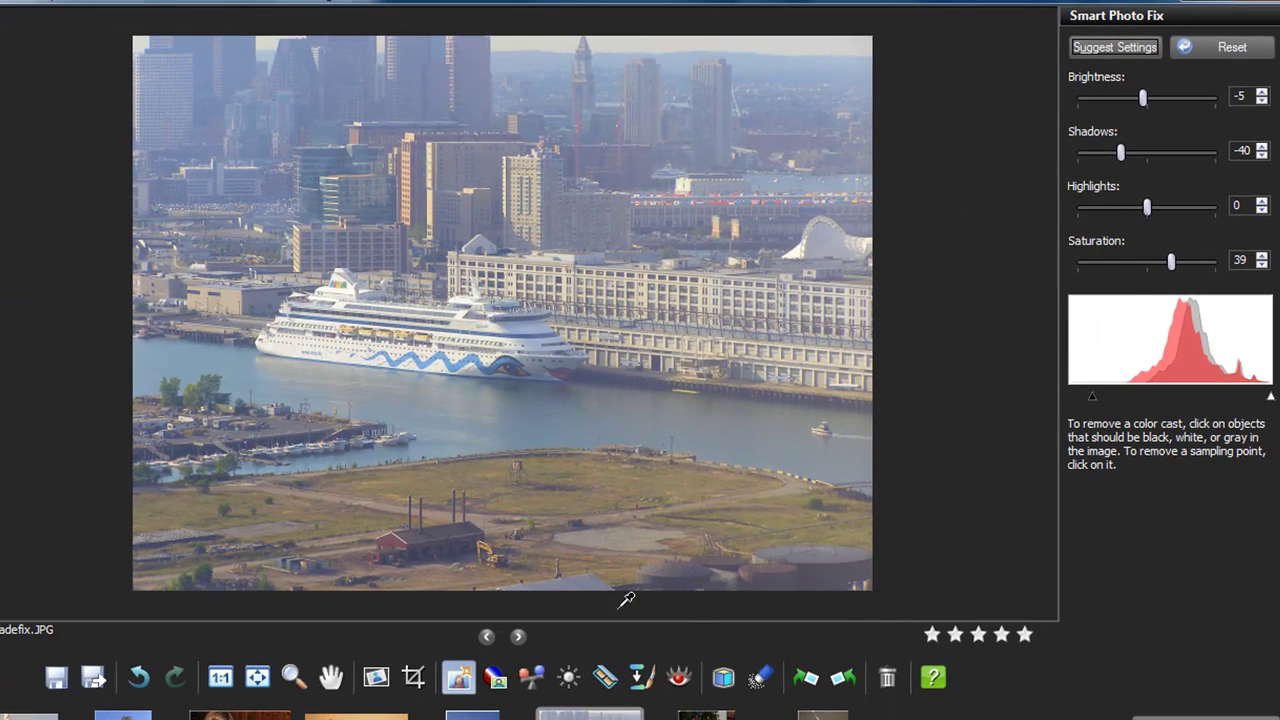
# Apply Local Tone Mapping to the harbour photo with Strength 14.
pyautogui.click(494, 678)
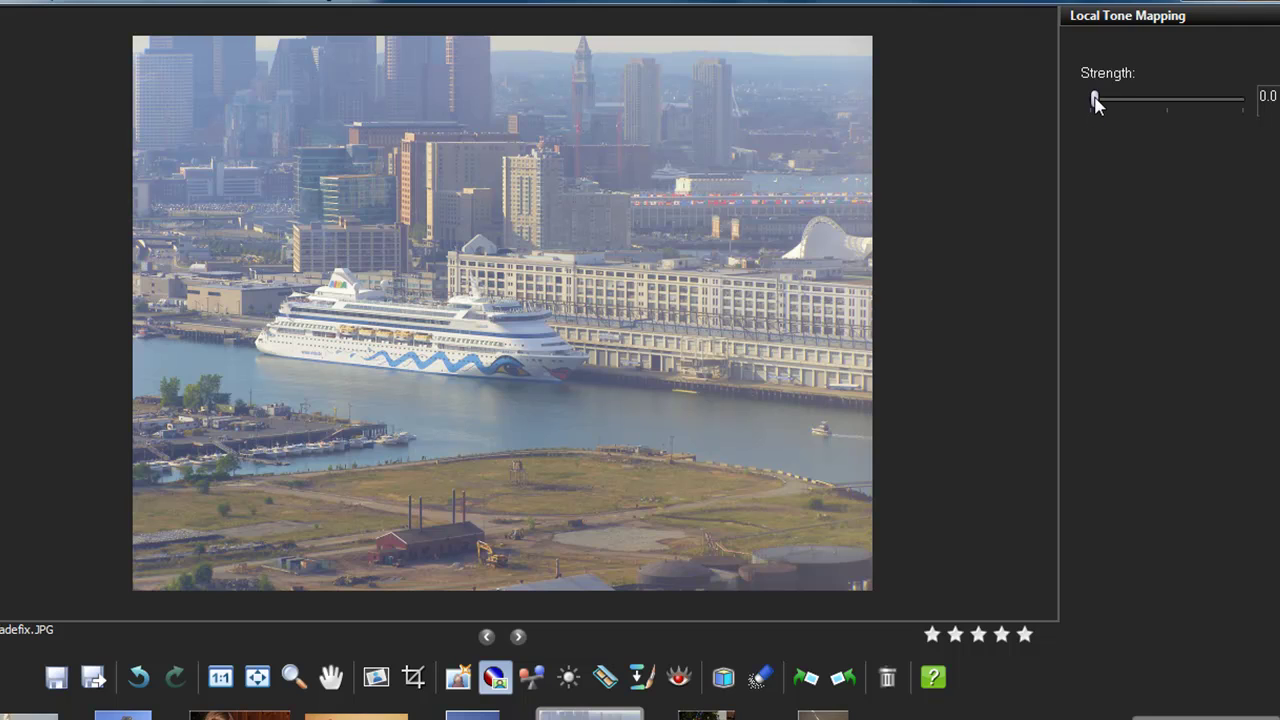
pyautogui.moveTo(1095, 100); pyautogui.dragTo(1195, 118)
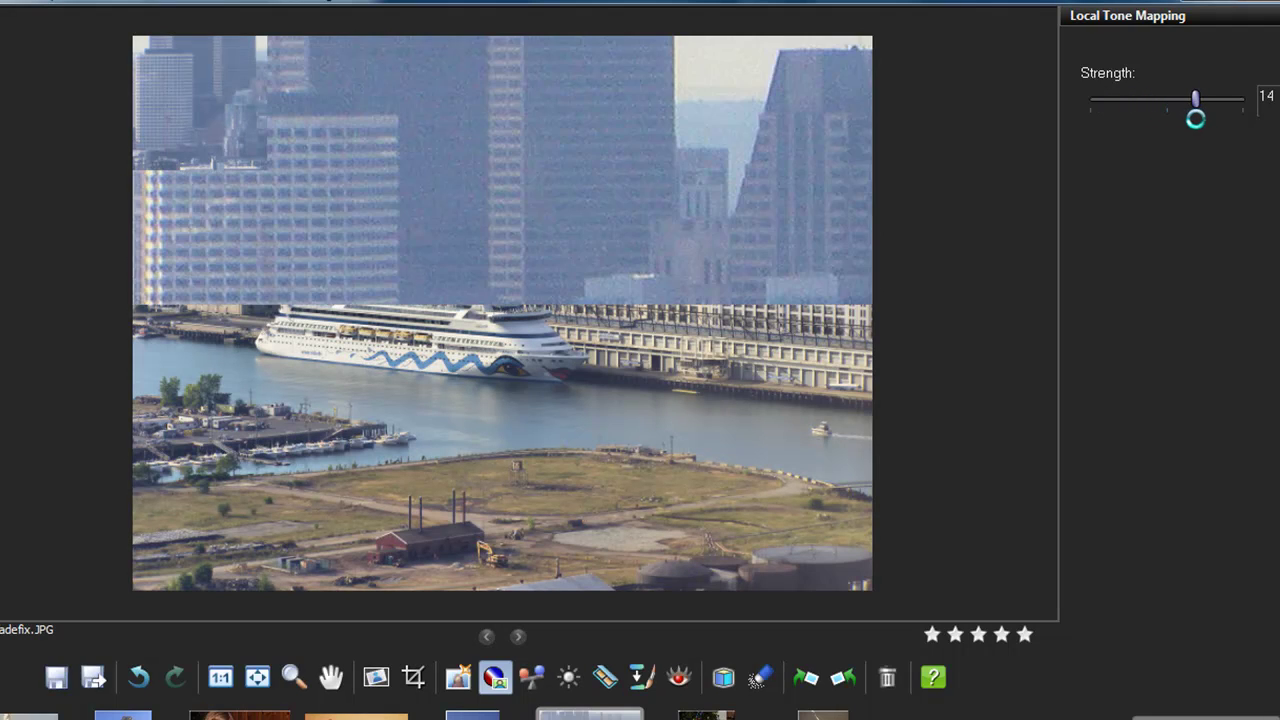